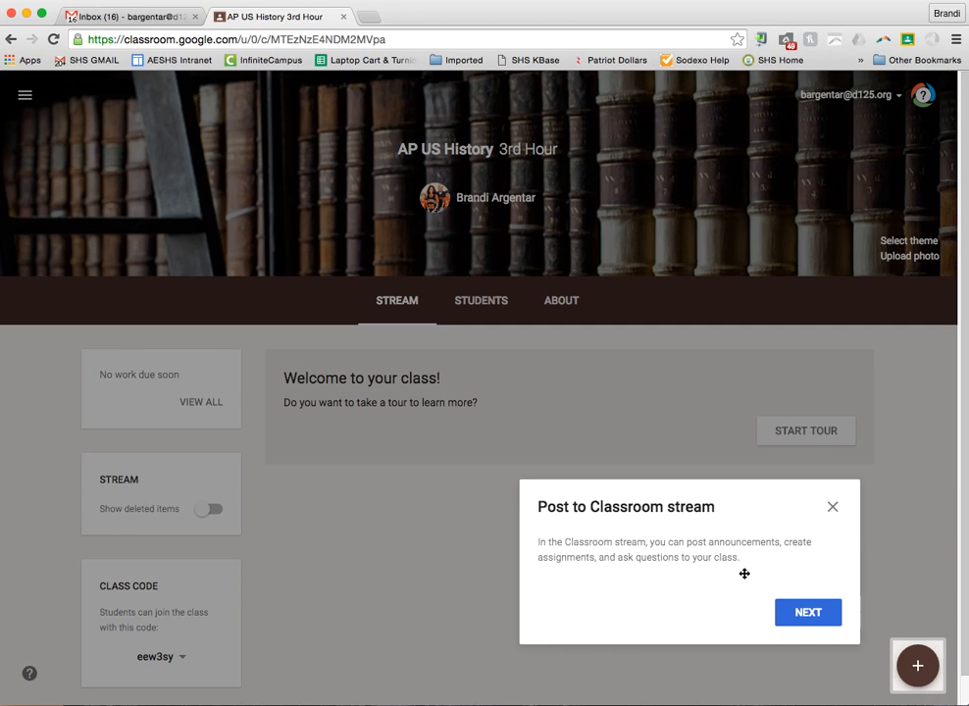
# Dismiss the stream, class code and Invite students tour tips on the AP US History 3rd Hour stream
pyautogui.moveTo(924, 672)
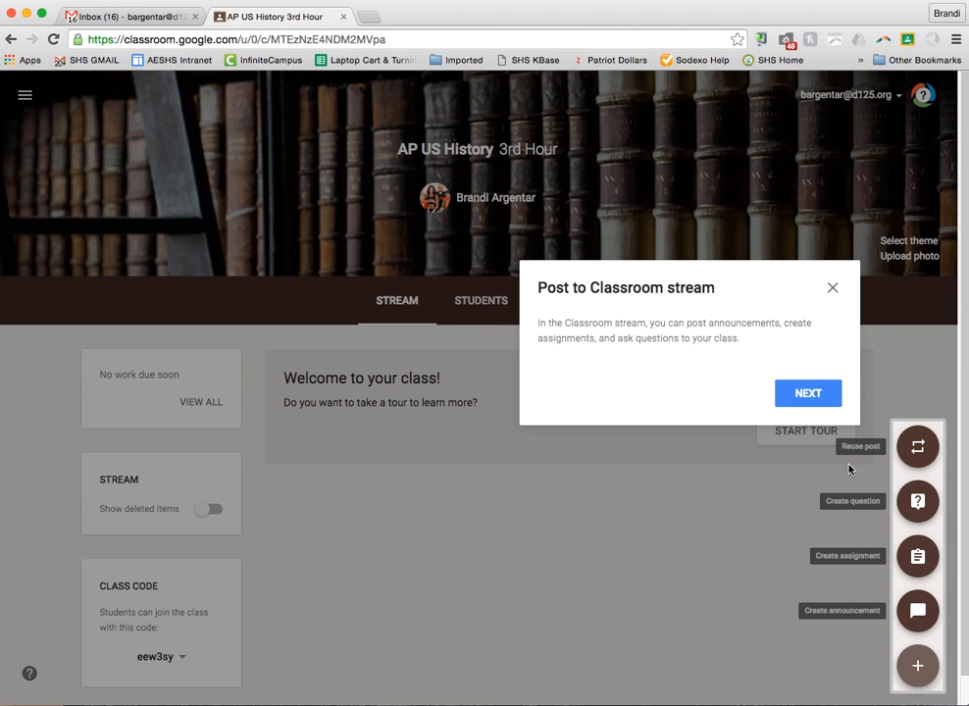
pyautogui.click(785, 396)
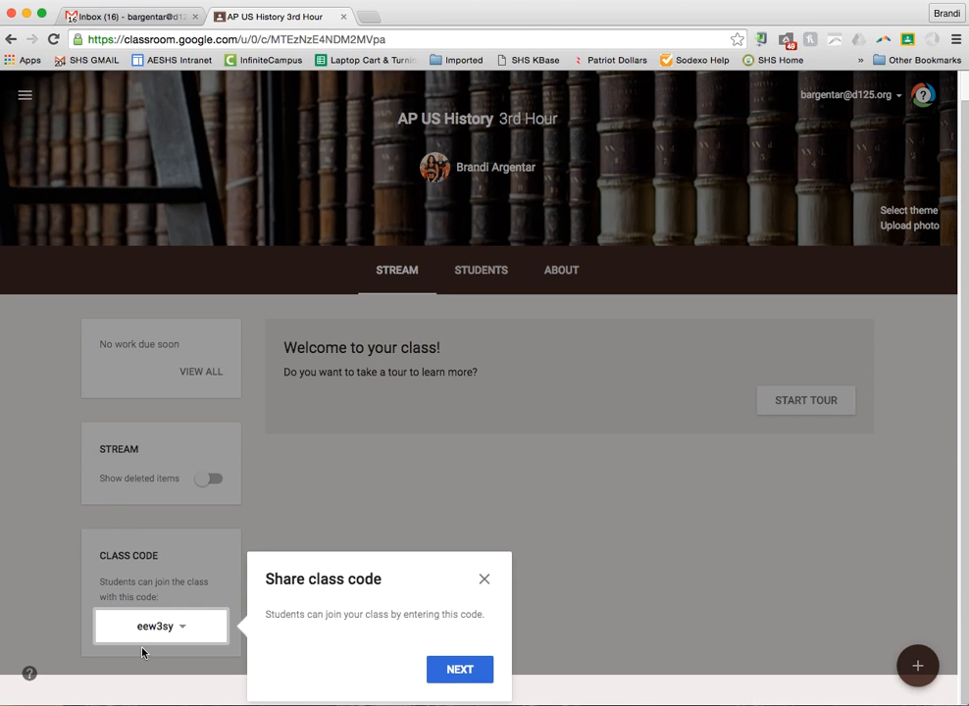
pyautogui.click(442, 671)
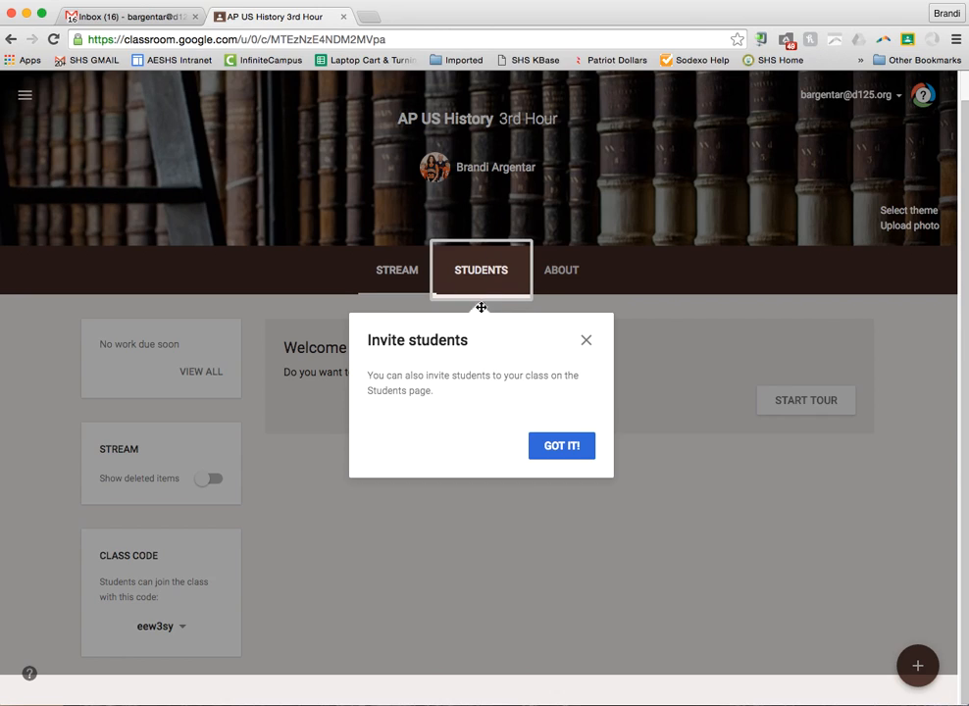
pyautogui.click(563, 446)
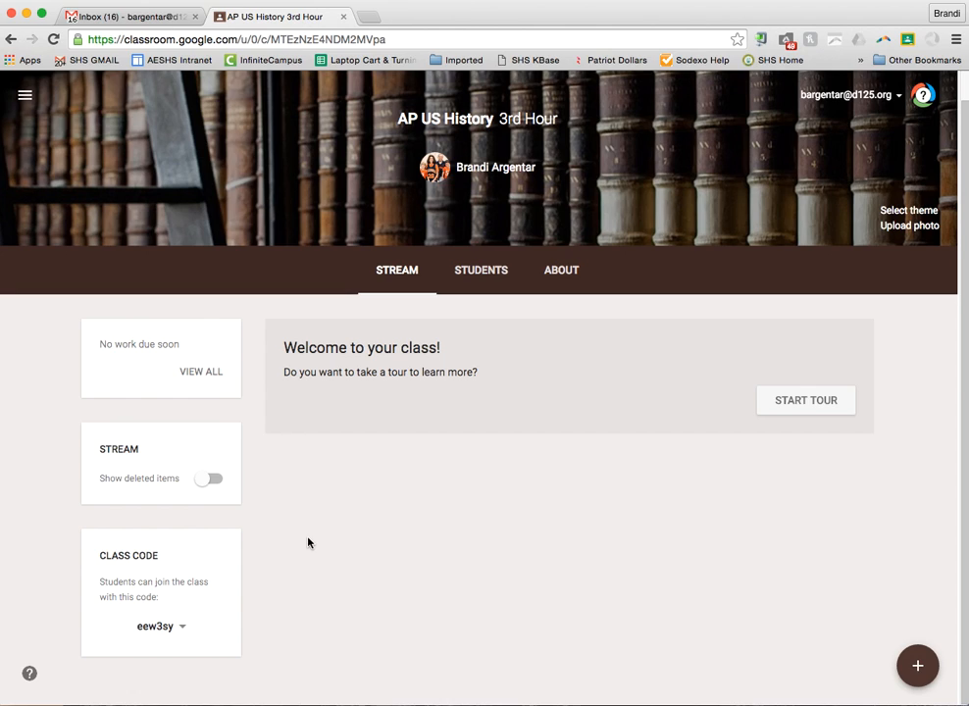
# Set student posting to 'Only teacher can post or comment' and go to the About page
pyautogui.click(480, 271)
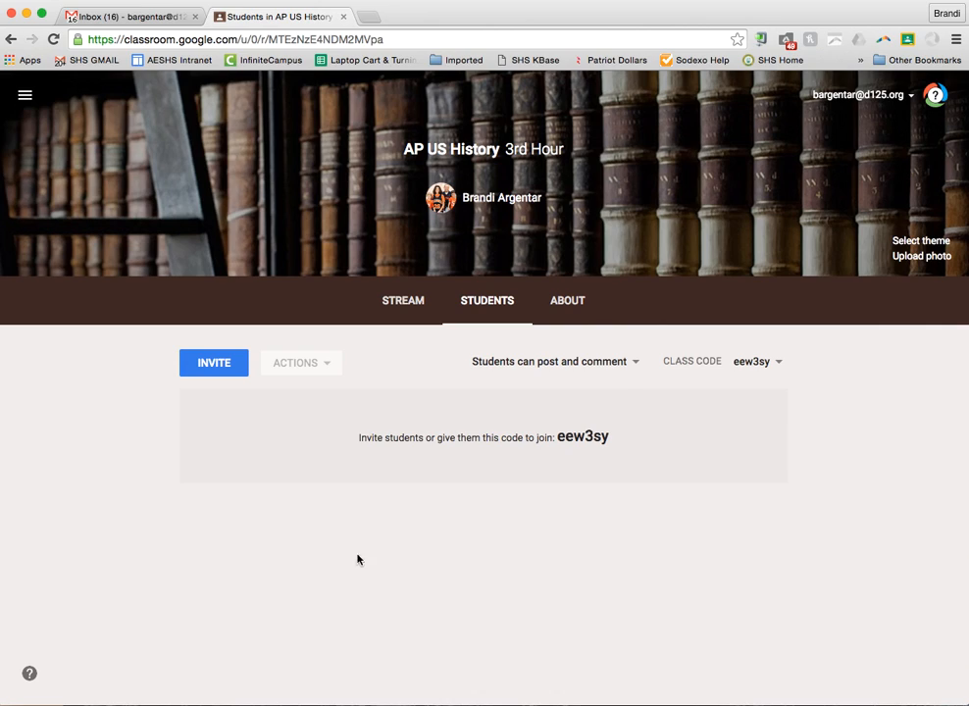
pyautogui.click(635, 363)
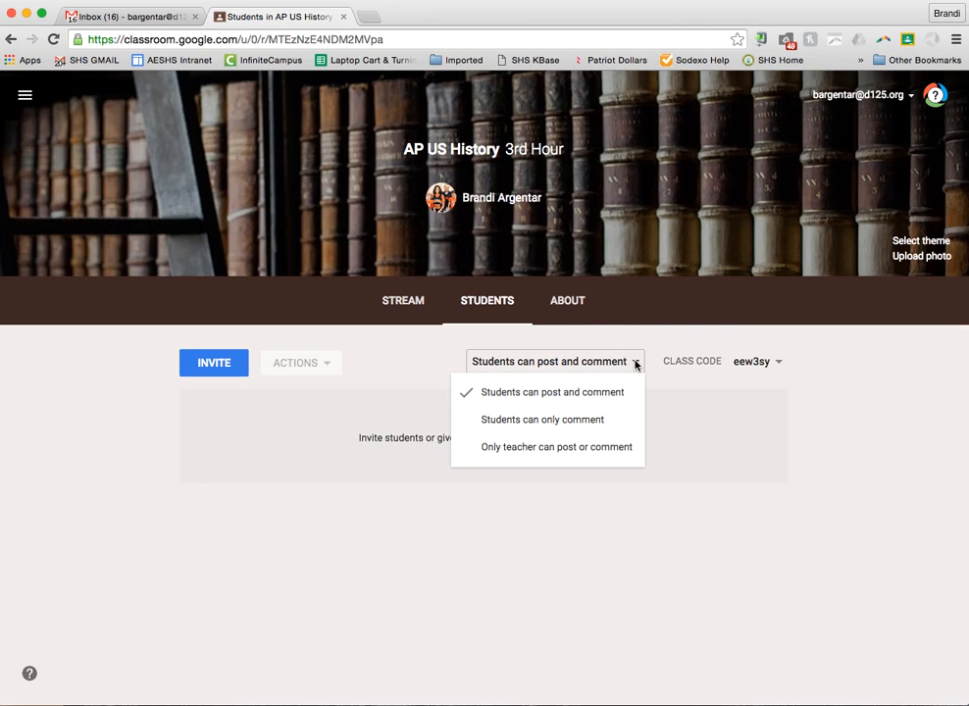
pyautogui.click(613, 450)
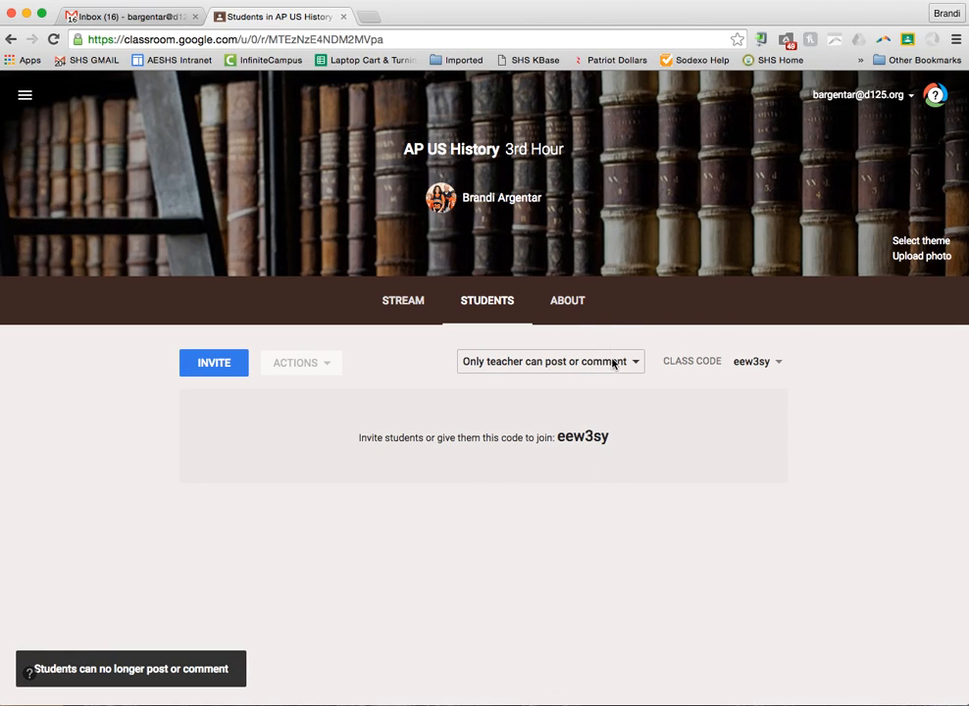
pyautogui.click(581, 309)
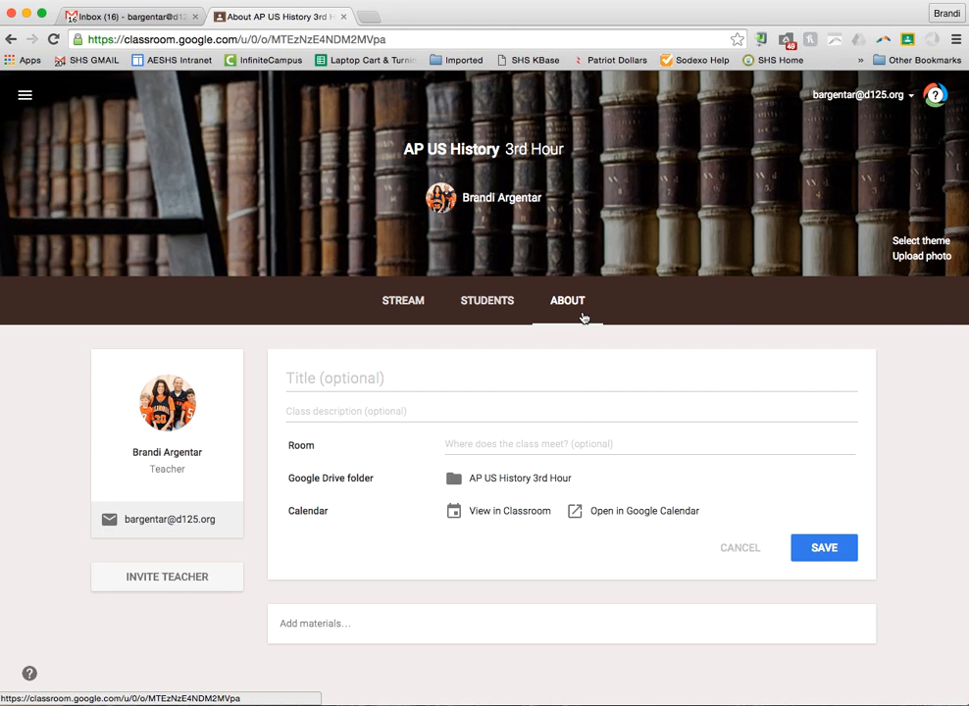
# Save the About details with title 'AP US History' and room 3014, then start adding materials
pyautogui.click(379, 377)
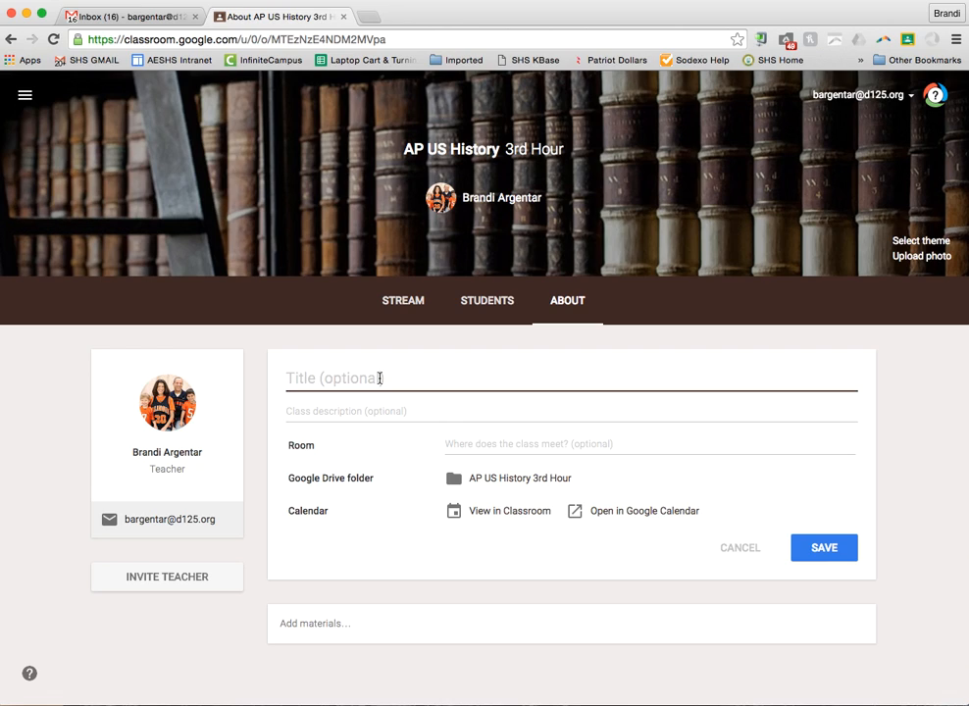
pyautogui.write('US')
pyautogui.press('BackSpace')
pyautogui.press('BackSpace')
pyautogui.write('AP US History')
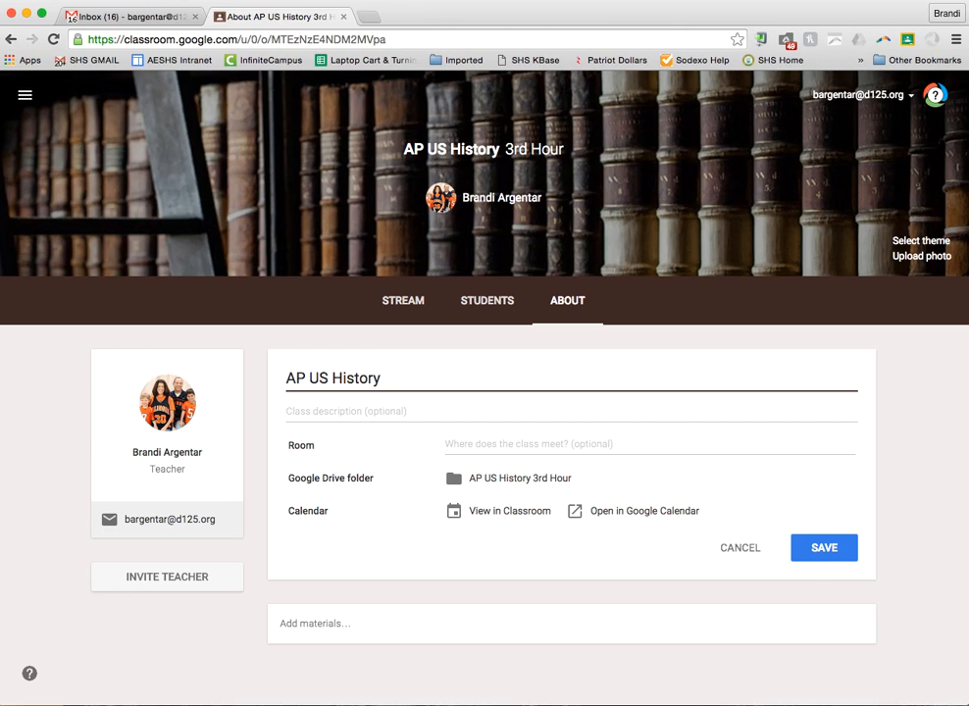
pyautogui.press('Tab')
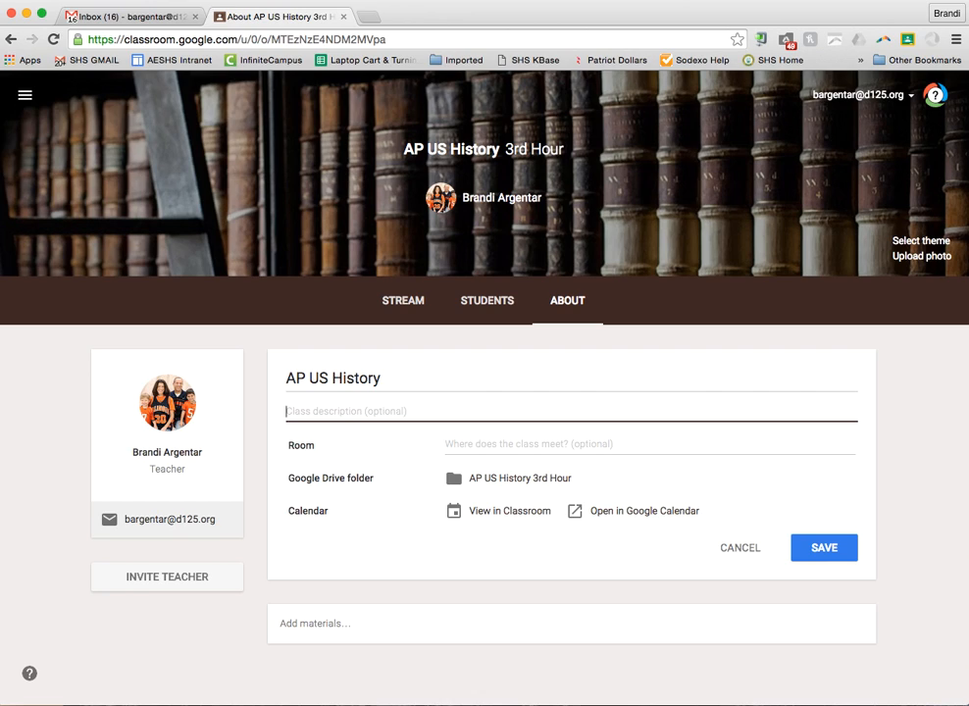
pyautogui.click(558, 444)
pyautogui.write('3014')
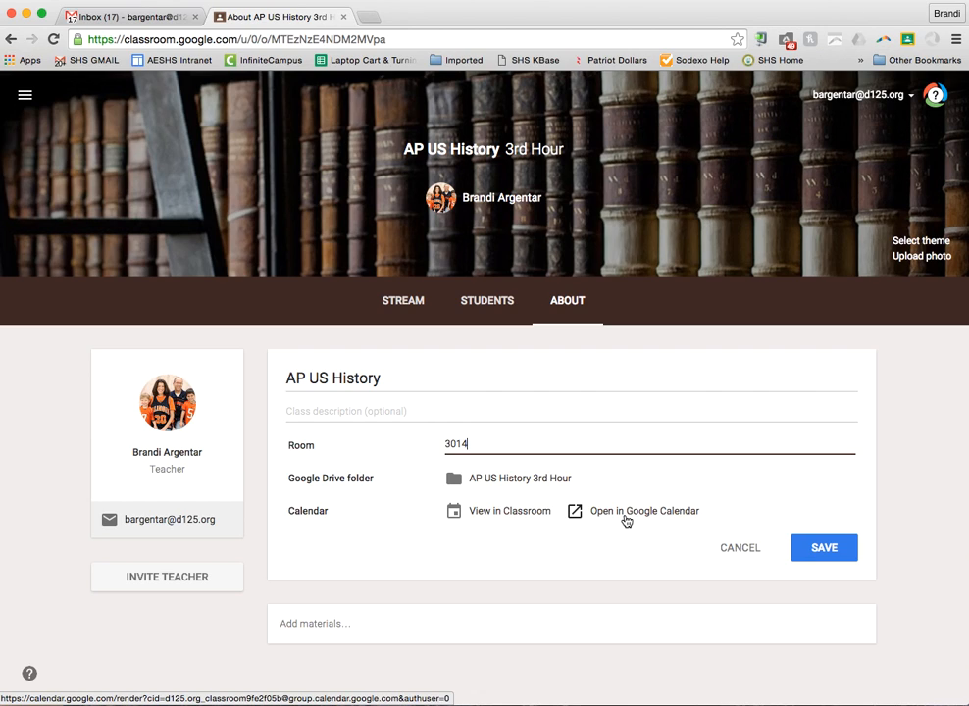
pyautogui.click(821, 550)
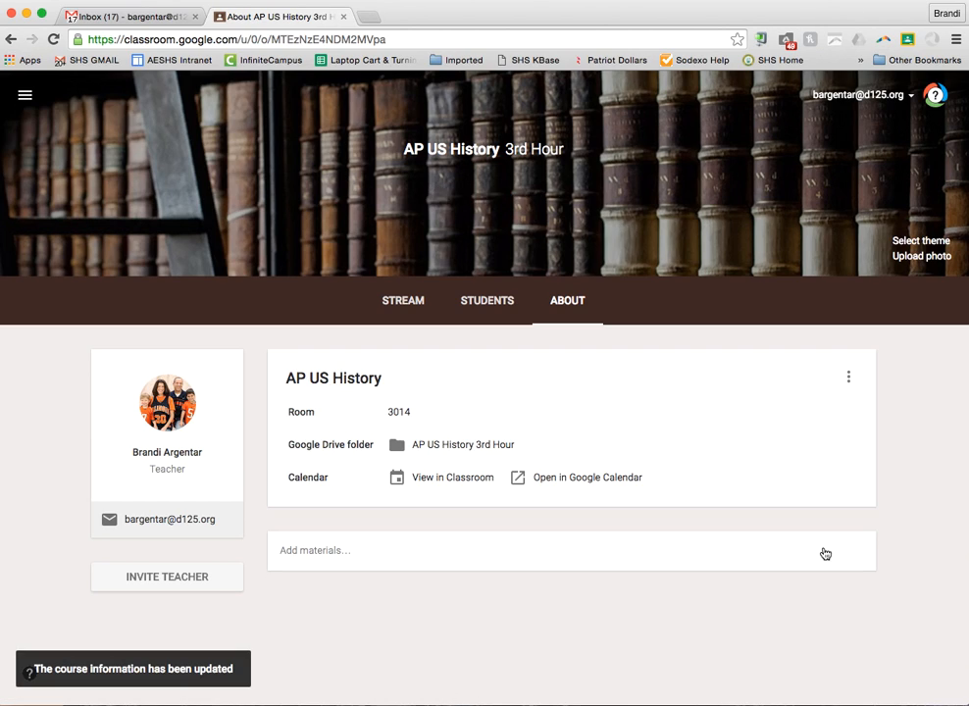
pyautogui.click(328, 554)
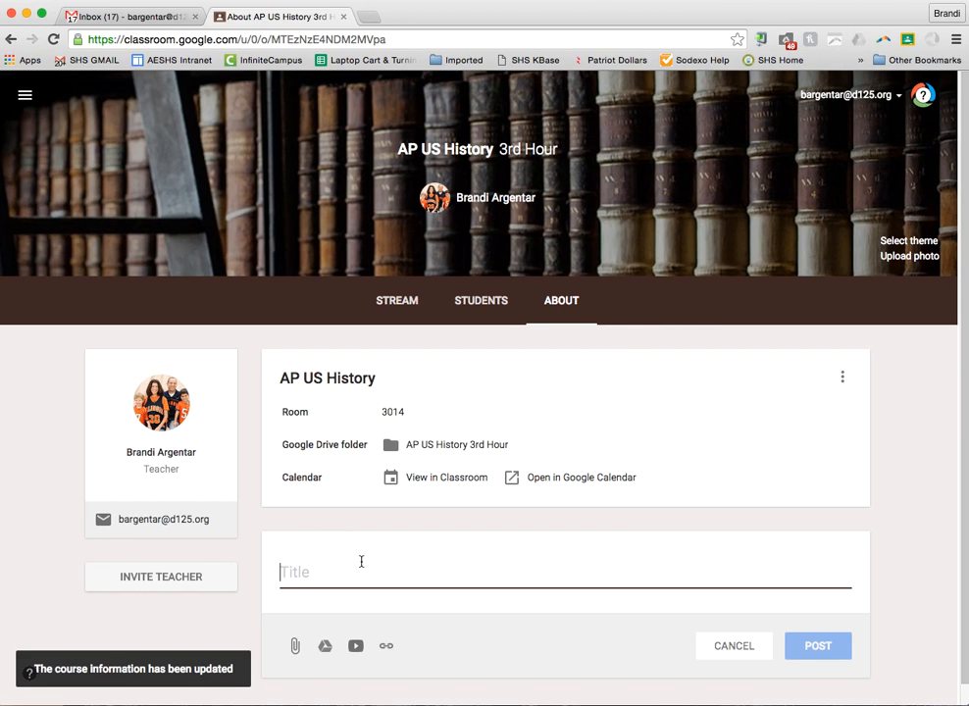
# Title the new material with the teacher's Classroom Policies name and insert from Google Drive
pyautogui.write('A')
pyautogui.press('BackSpace')
pyautogui.write("Mrs. Argentar's Classroom Policies")
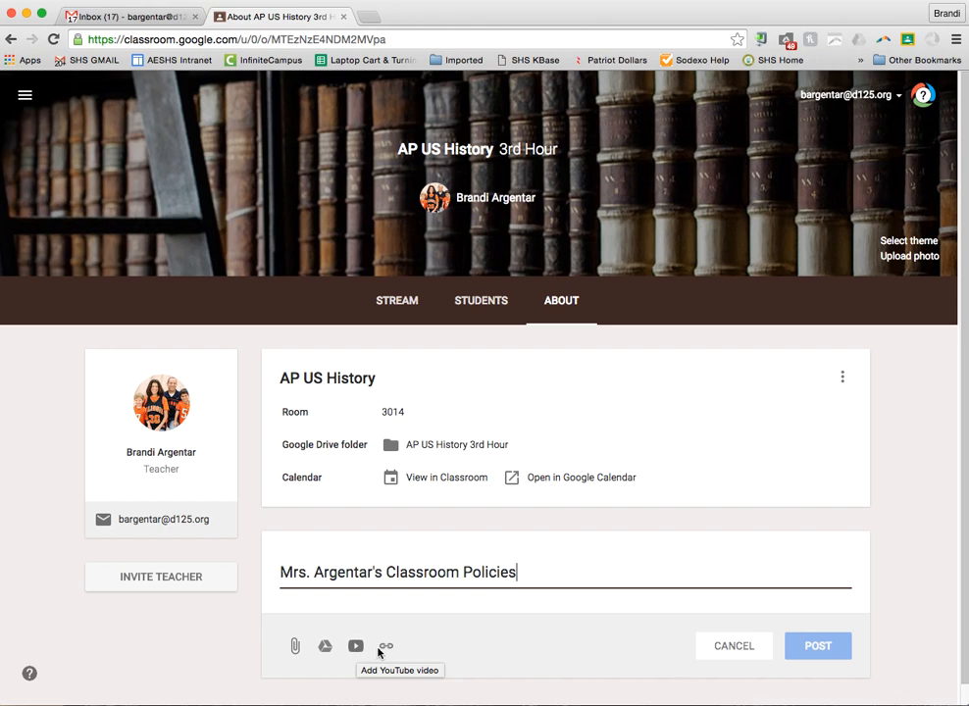
pyautogui.click(325, 647)
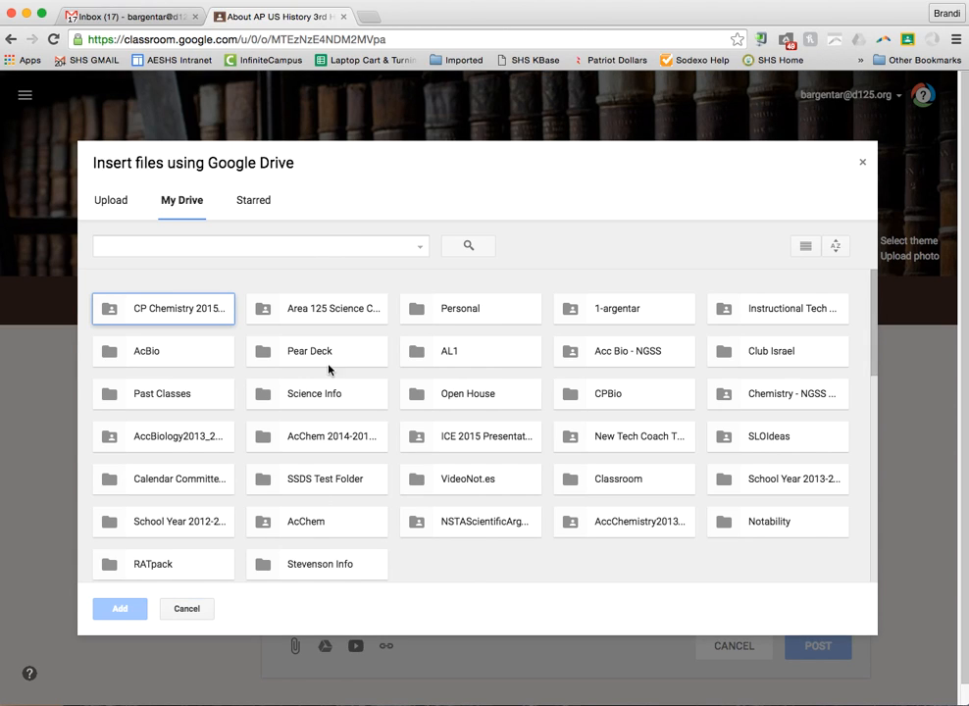
# Search Drive for 'policies' and attach the Accelerated Biology Course Policies doc
pyautogui.click(313, 248)
pyautogui.write('classroom policies')
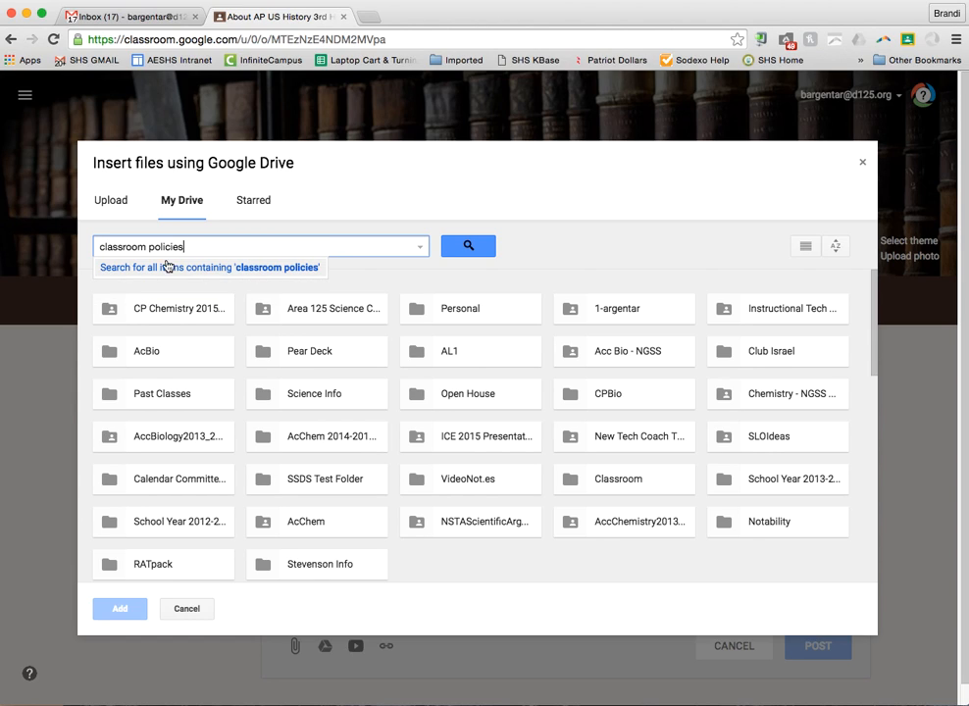
pyautogui.moveTo(147, 249); pyautogui.dragTo(74, 246)
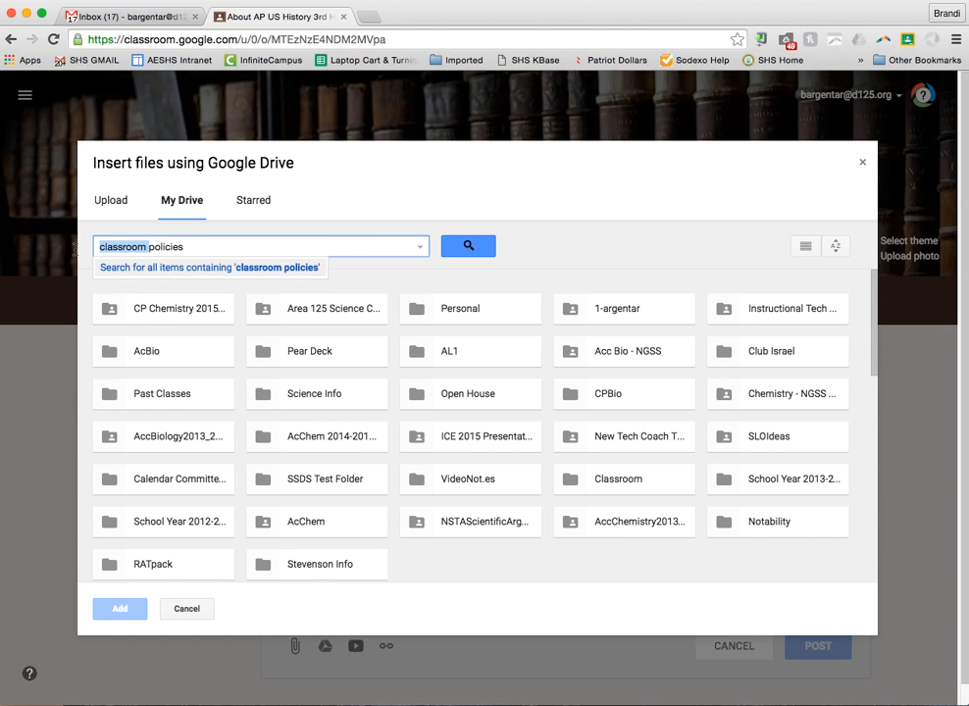
pyautogui.press('BackSpace')
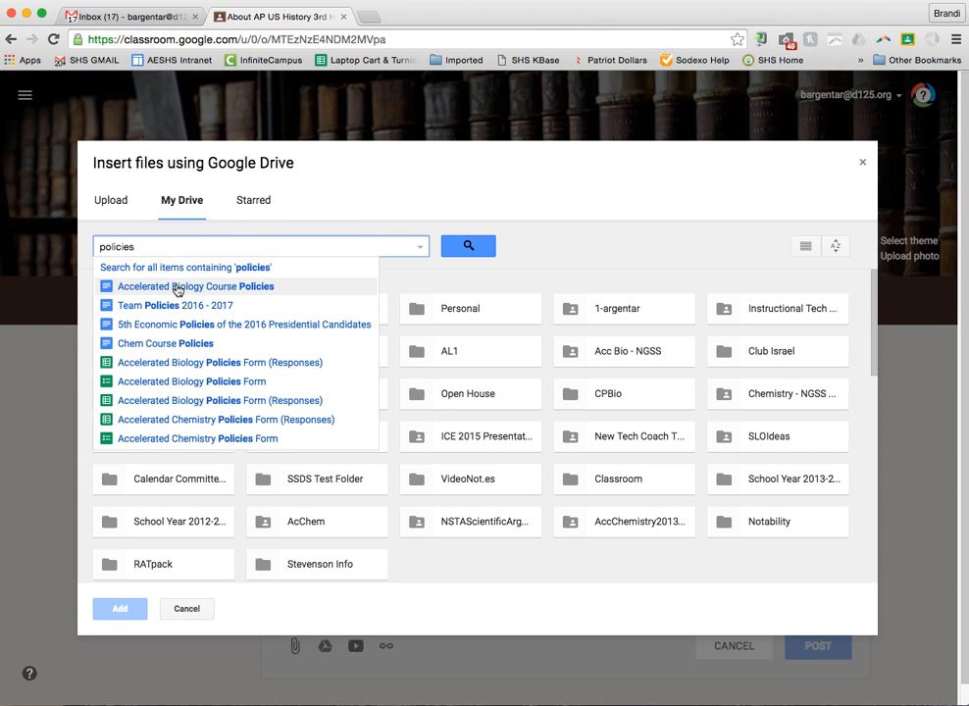
pyautogui.click(176, 287)
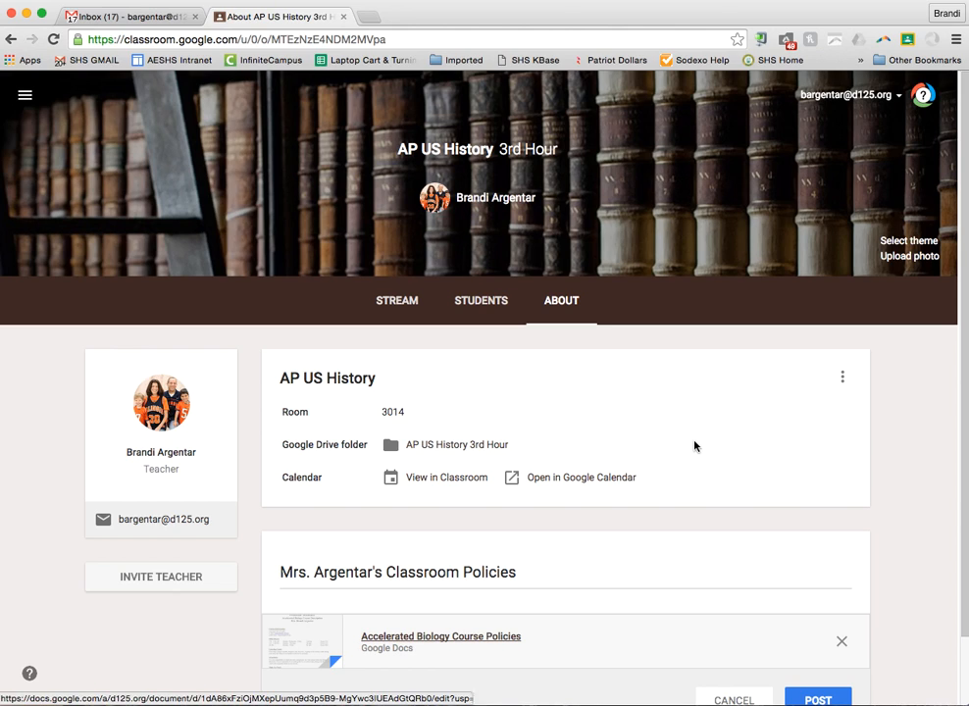
# Post the classroom policies material, then open and close its card menu without changes
pyautogui.scroll(-2, 859, 551)
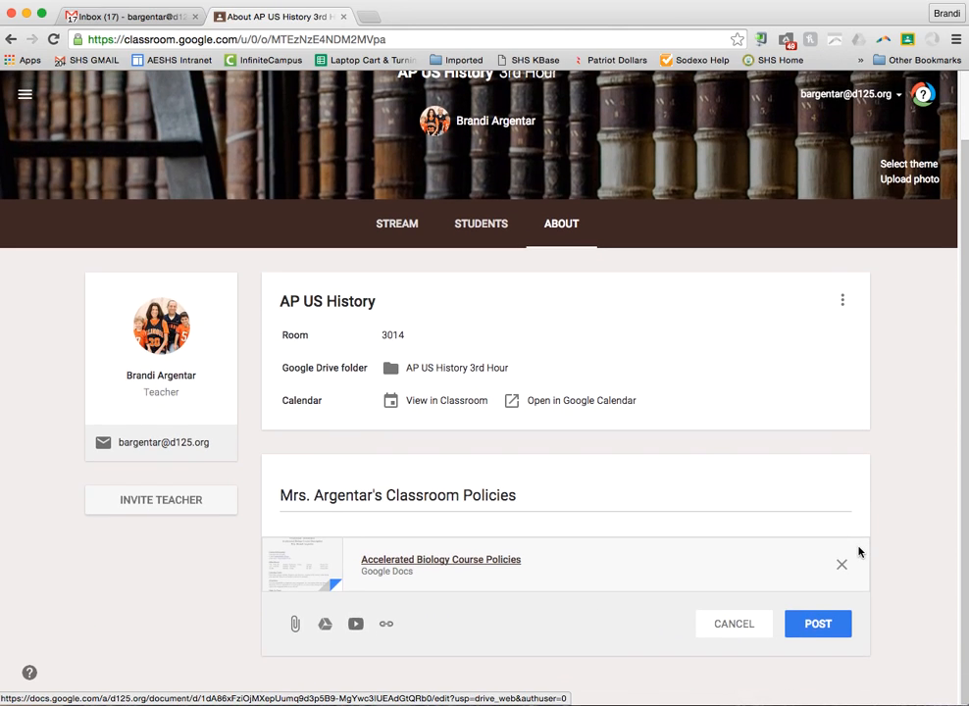
pyautogui.click(832, 623)
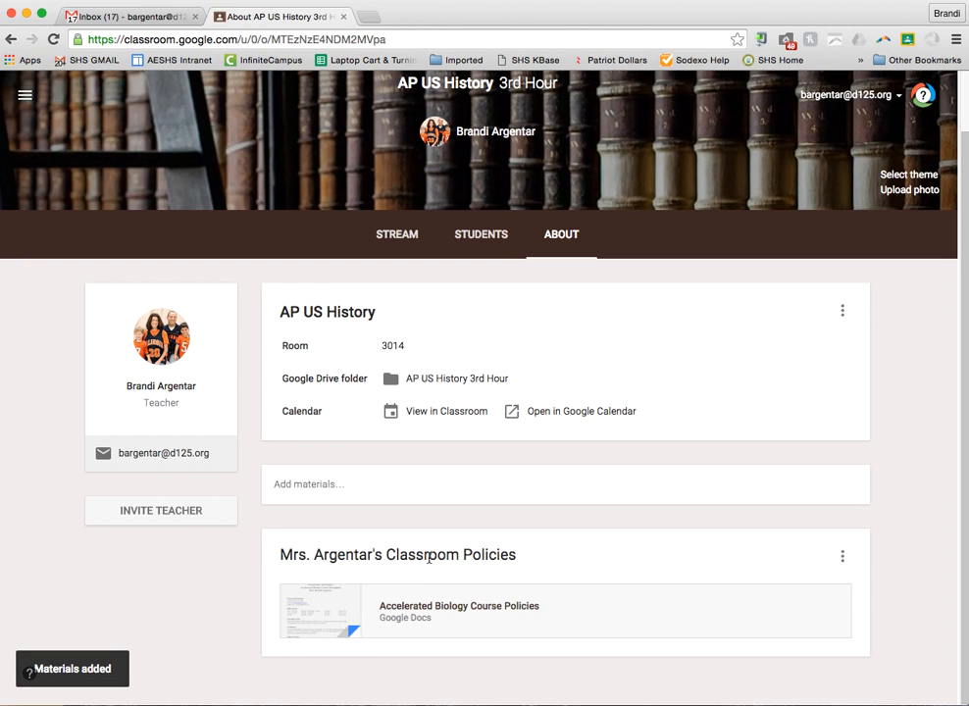
pyautogui.click(841, 556)
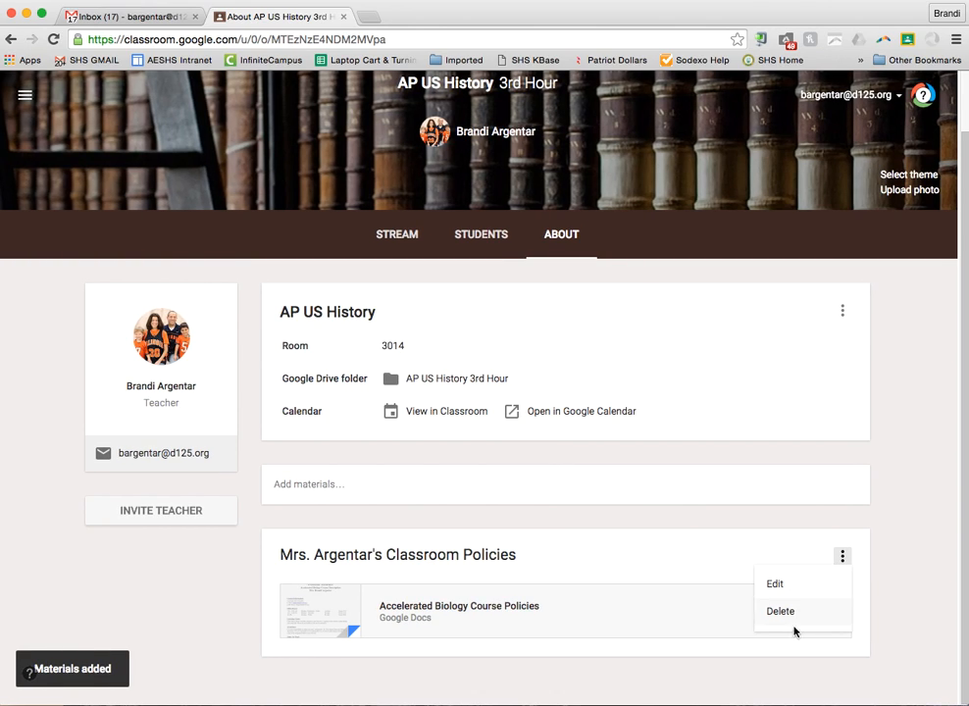
pyautogui.click(908, 603)
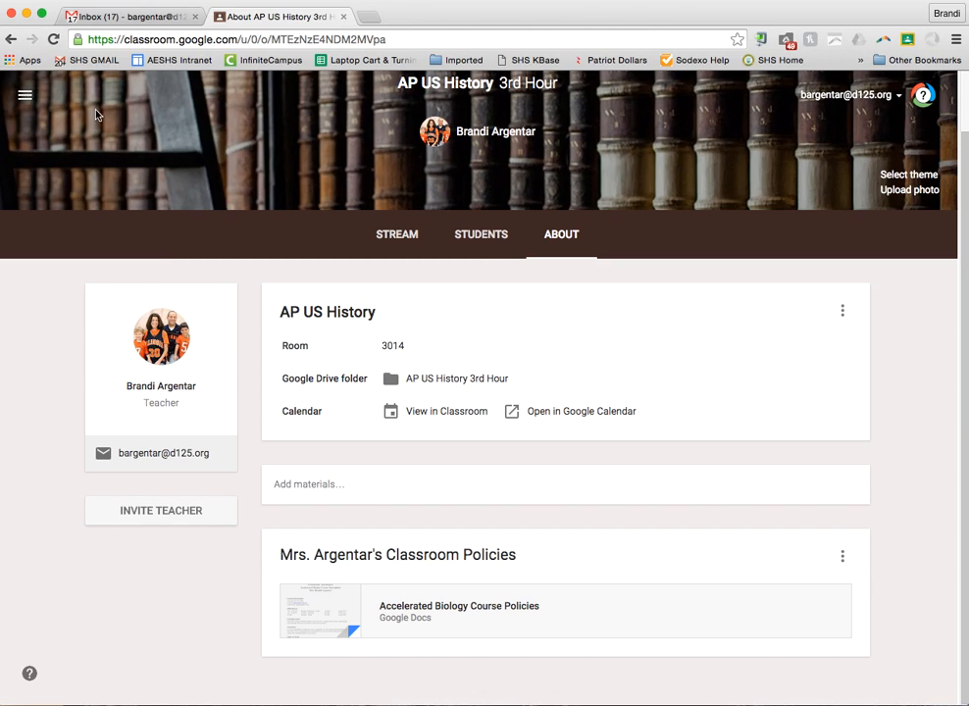
# Browse the all-classes overview, then show the Calendar for the week of May 8–14, 2016
pyautogui.click(25, 91)
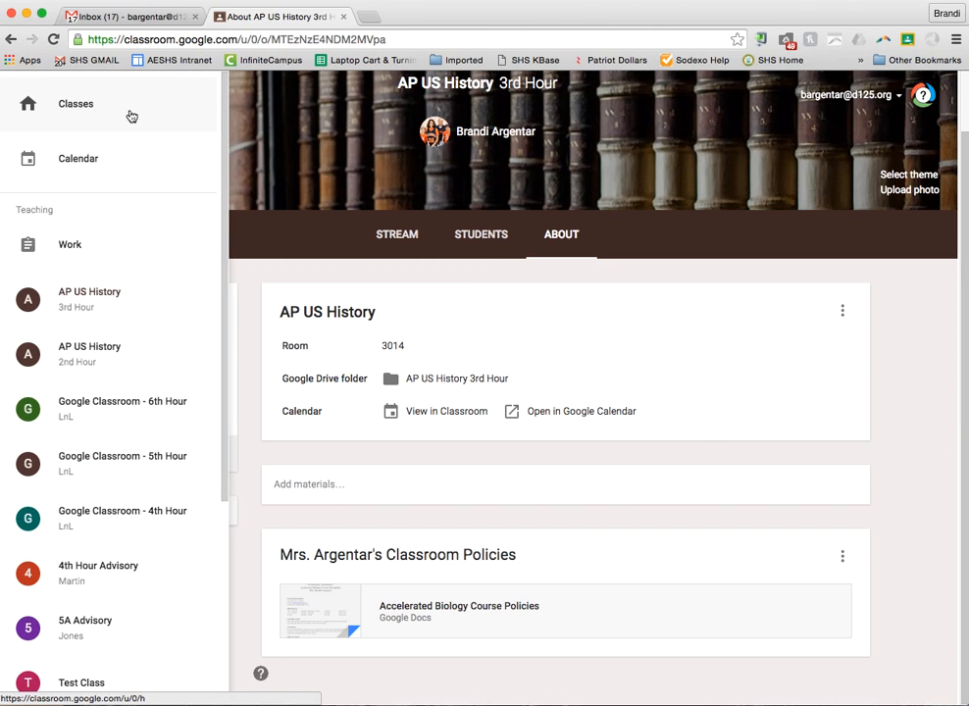
pyautogui.click(88, 105)
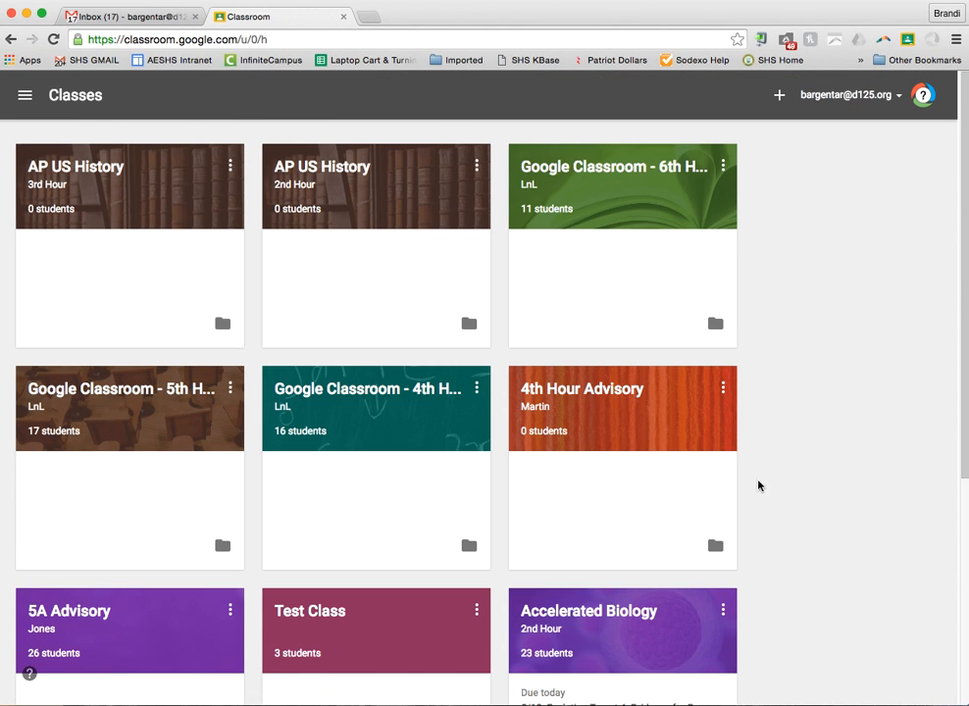
pyautogui.scroll(-2, 443, 282)
pyautogui.scroll(-3, 443, 282)
pyautogui.scroll(4, 444, 281)
pyautogui.click(25, 95)
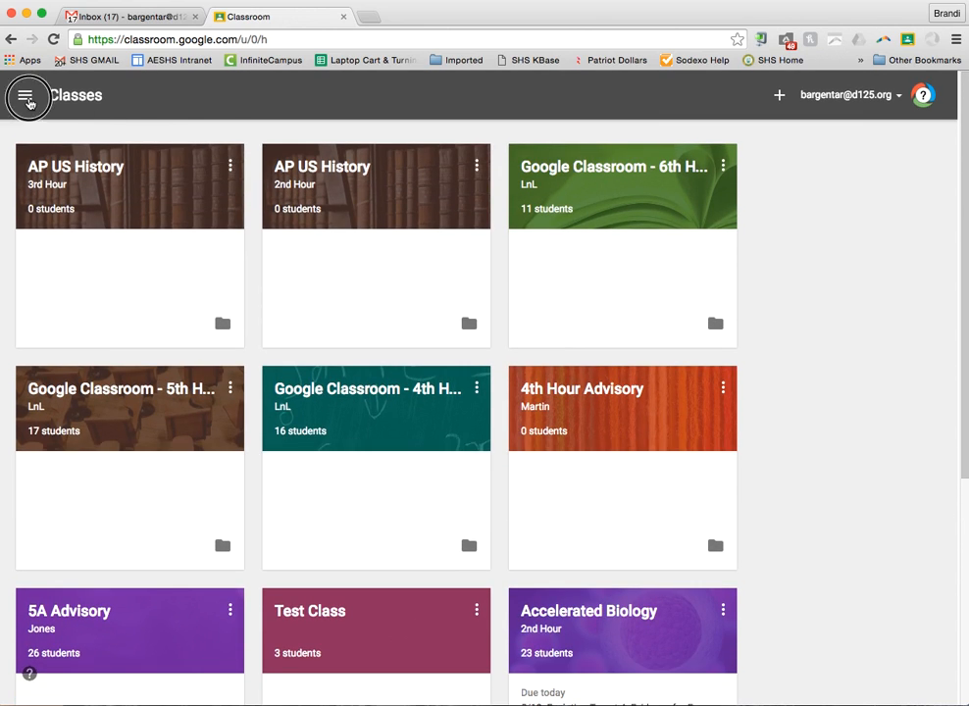
pyautogui.click(78, 159)
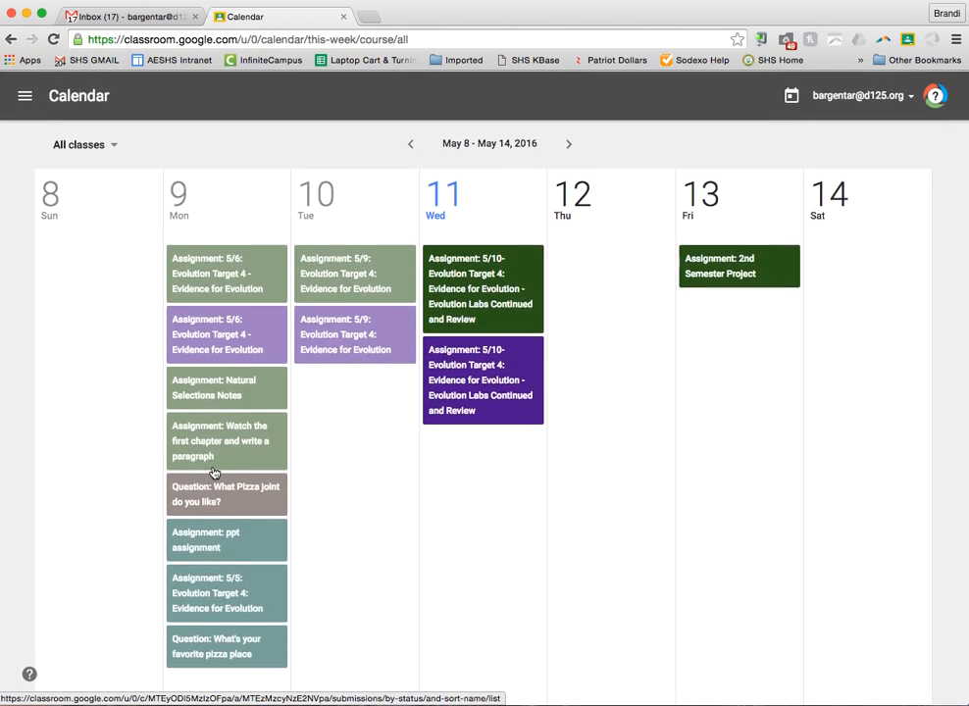
# Switch to the Work page listing assignments to review across all classes
pyautogui.click(24, 95)
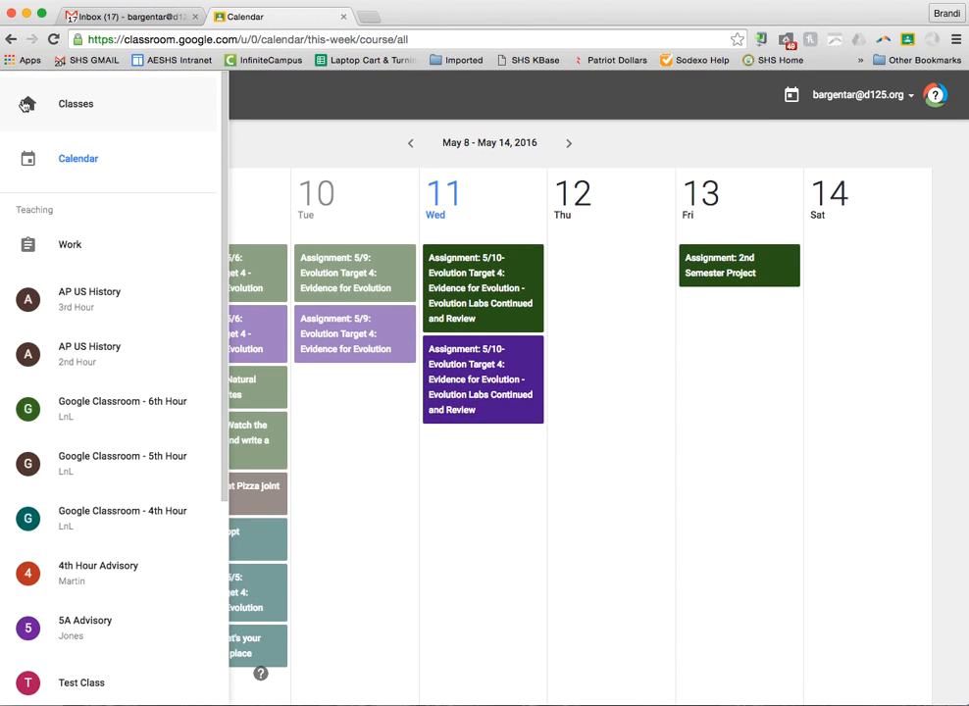
pyautogui.click(67, 253)
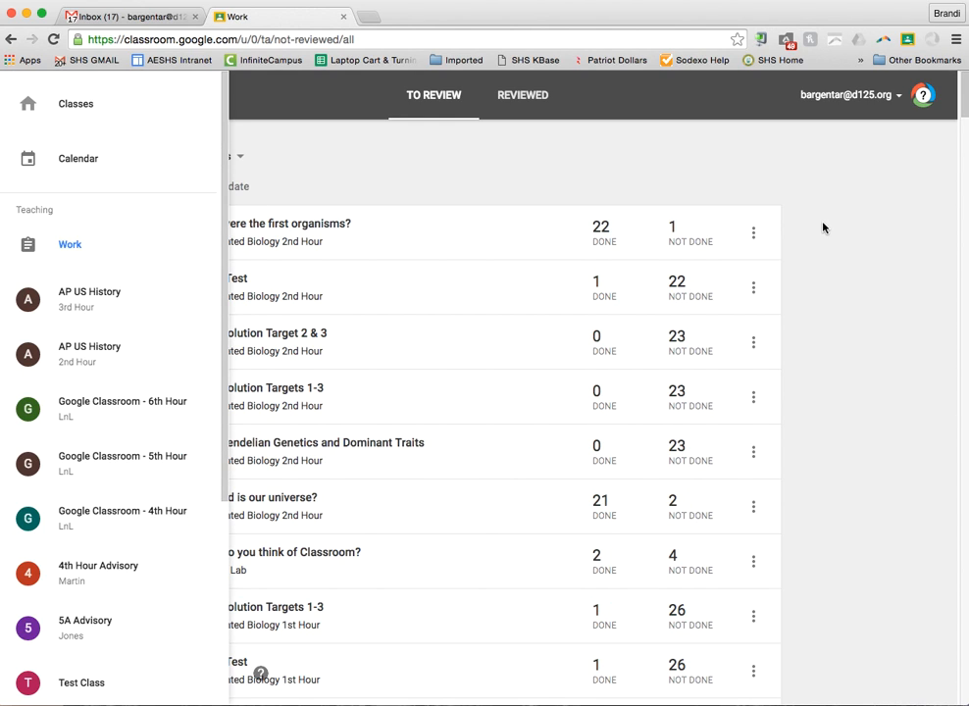
# Return to the AP US History 3rd Hour class stream from the drawer's class list
pyautogui.click(822, 227)
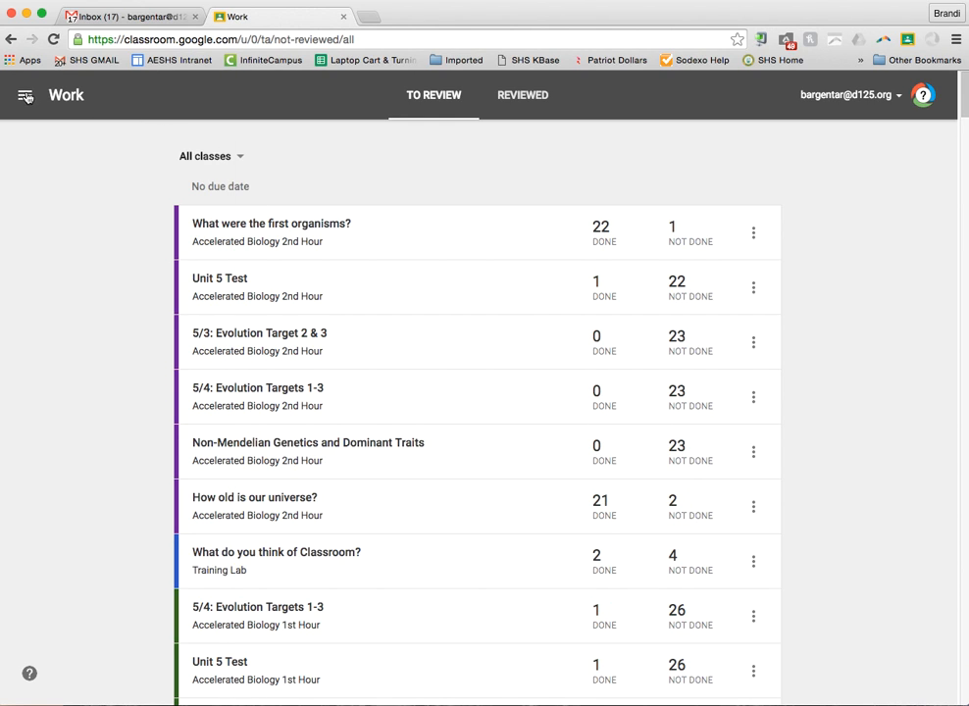
pyautogui.scroll(-1, 248, 173)
pyautogui.scroll(1, 248, 173)
pyautogui.click(27, 95)
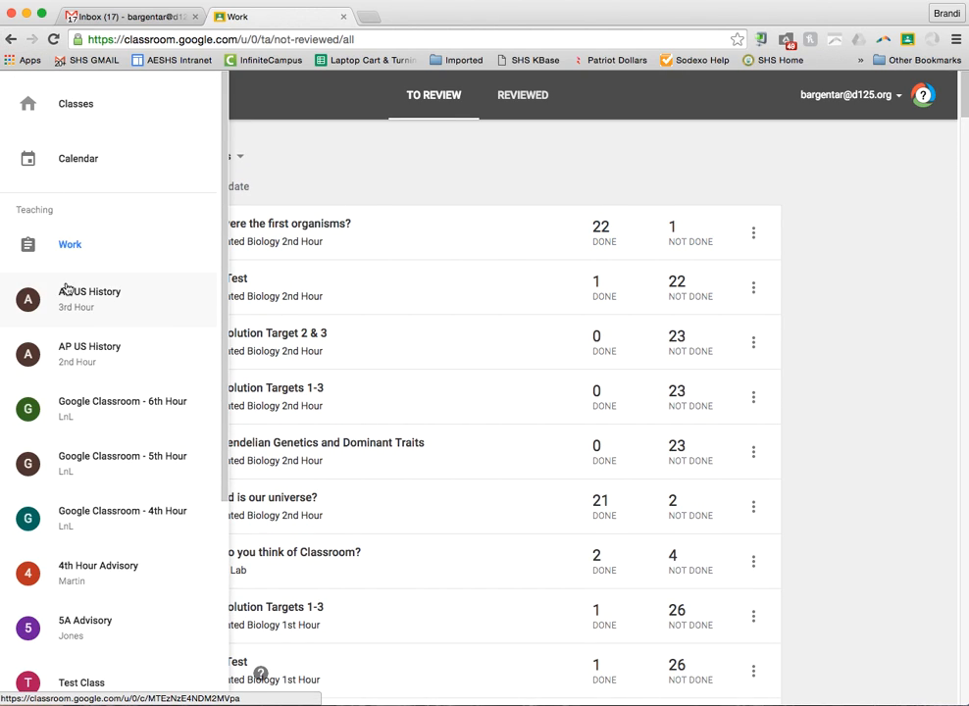
pyautogui.scroll(-6, 66, 287)
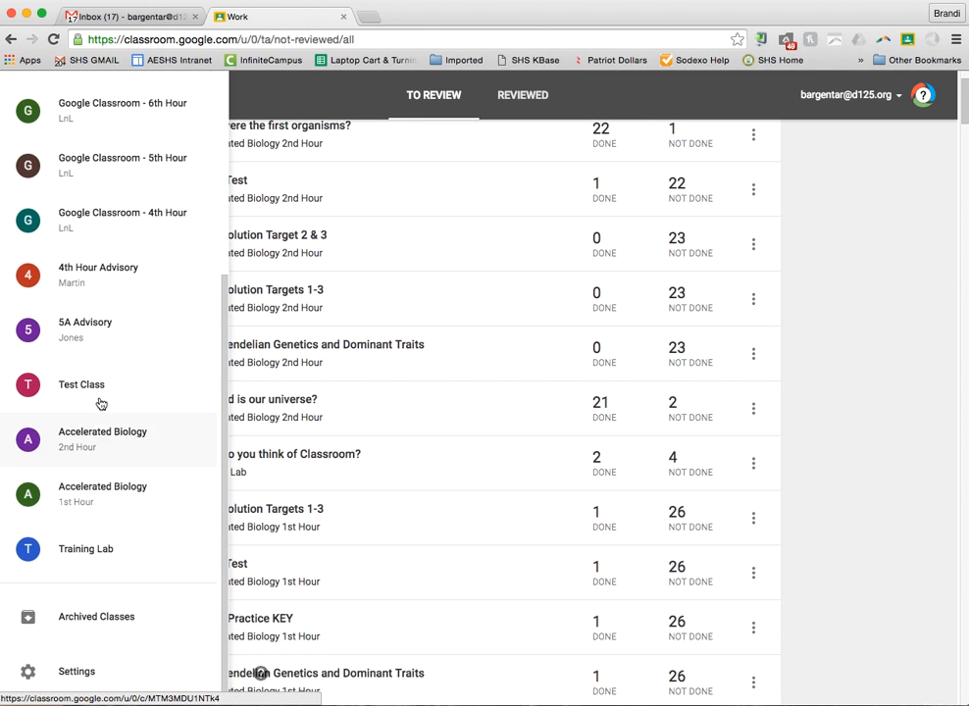
pyautogui.scroll(6, 95, 635)
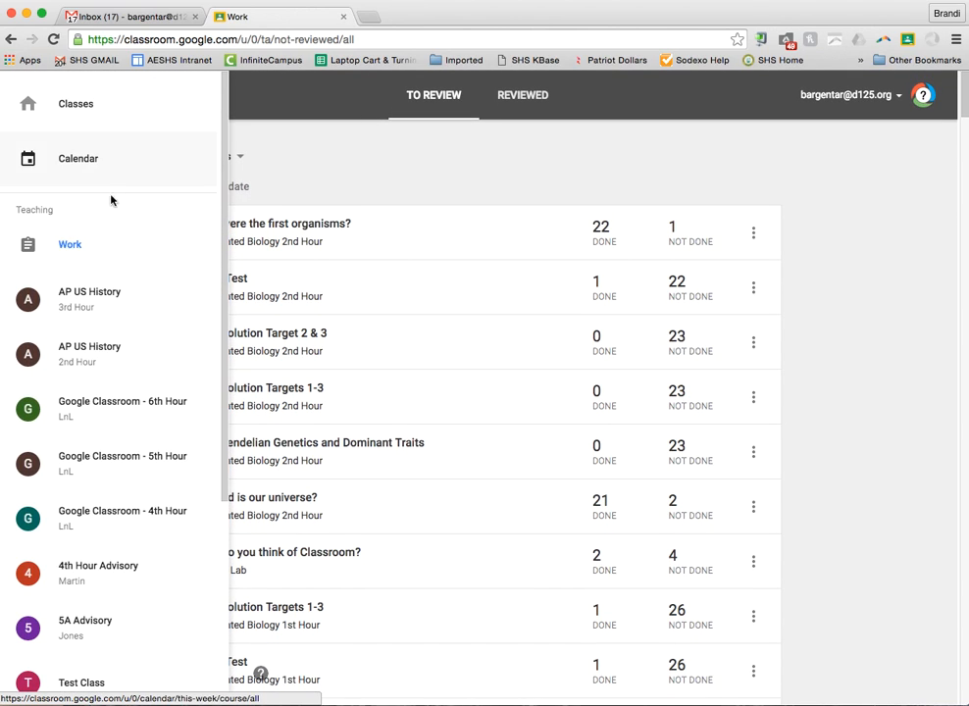
pyautogui.click(90, 302)
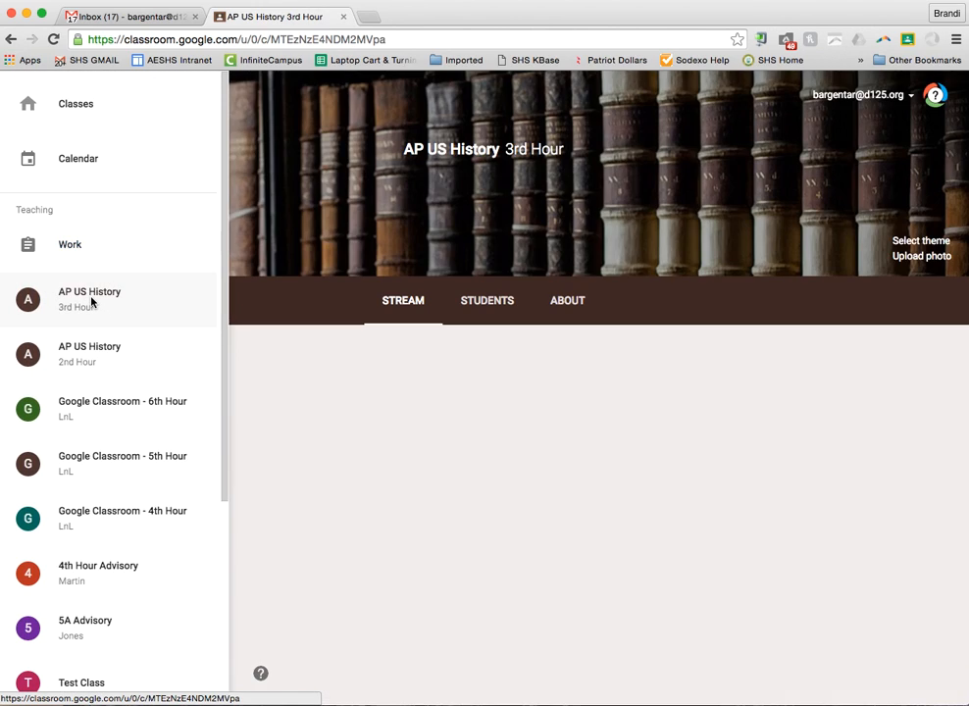